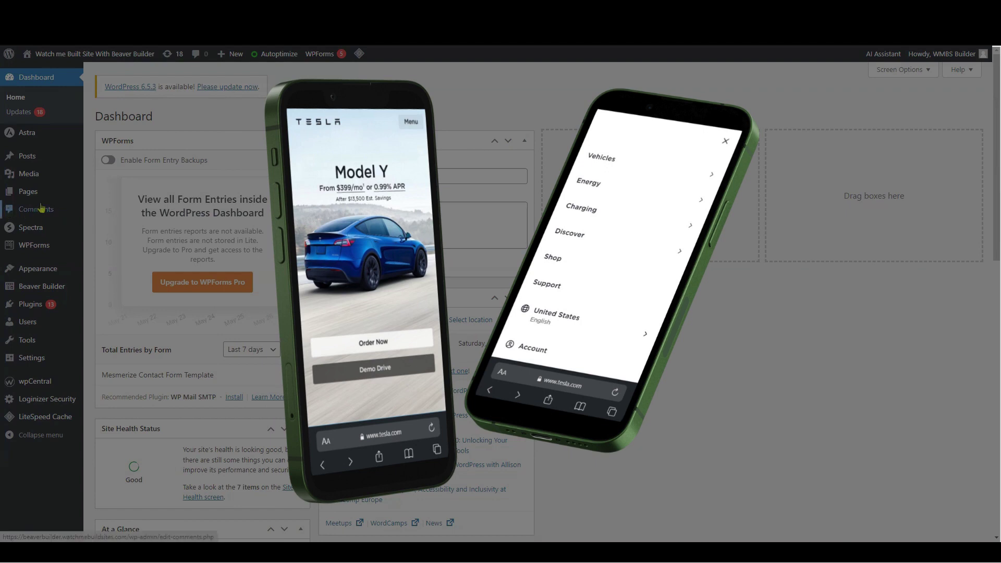
Scroll through All Pages to reach the Hero Section page and open it in Beaver Builder
mouse_move(21, 197)
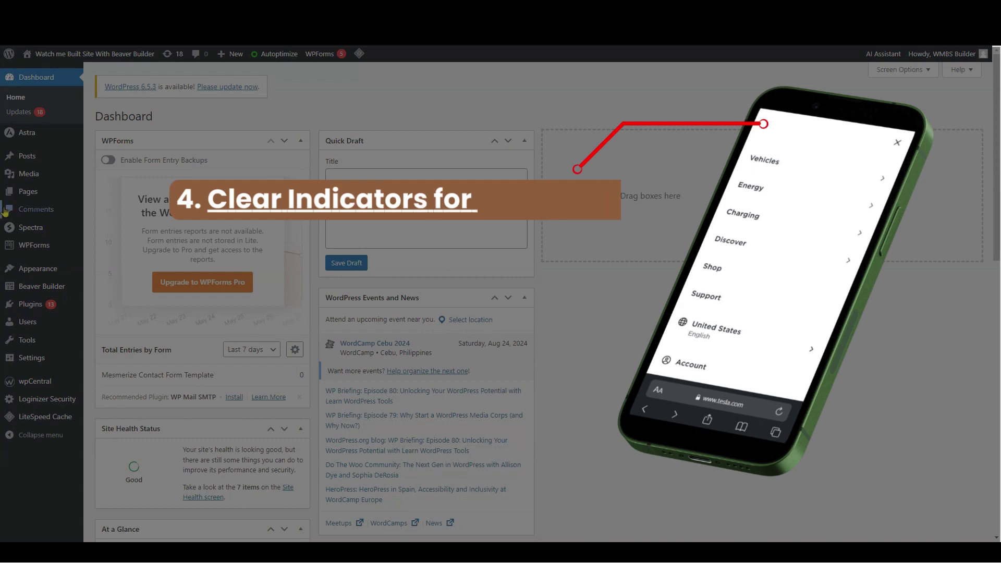
mouse_move(21, 197)
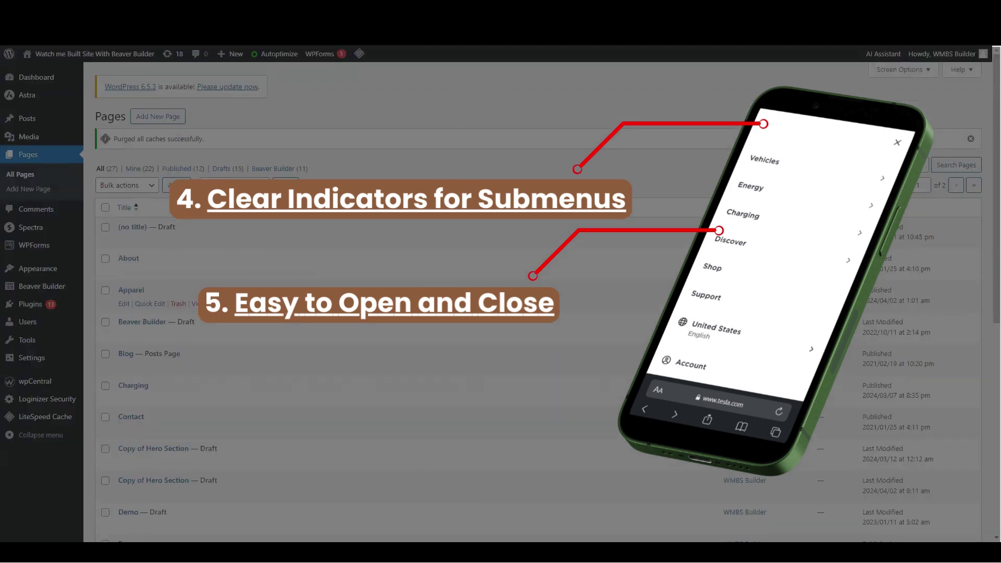
scroll(756, 266, "down", 3)
scroll(185, 296, "down", 3)
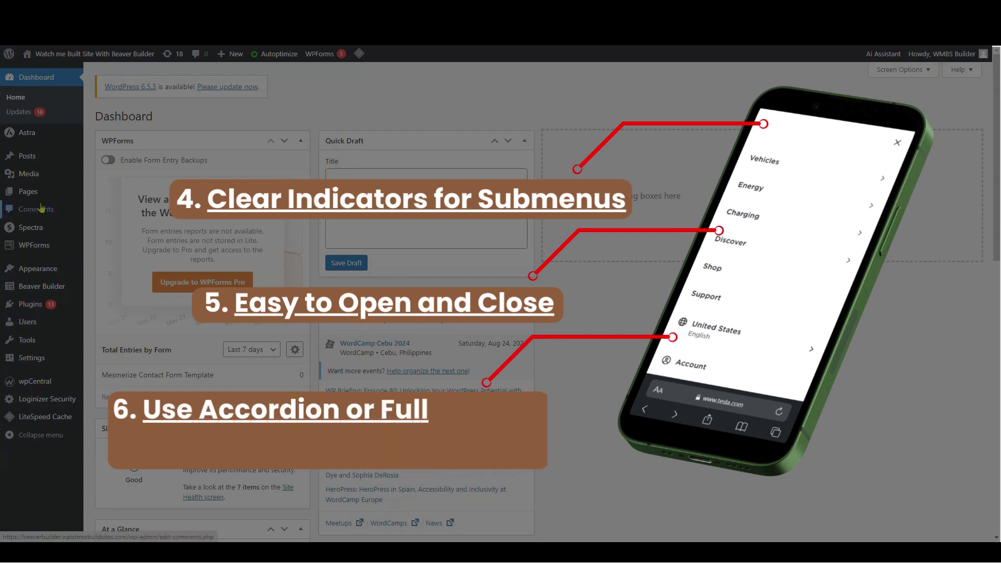
mouse_move(22, 197)
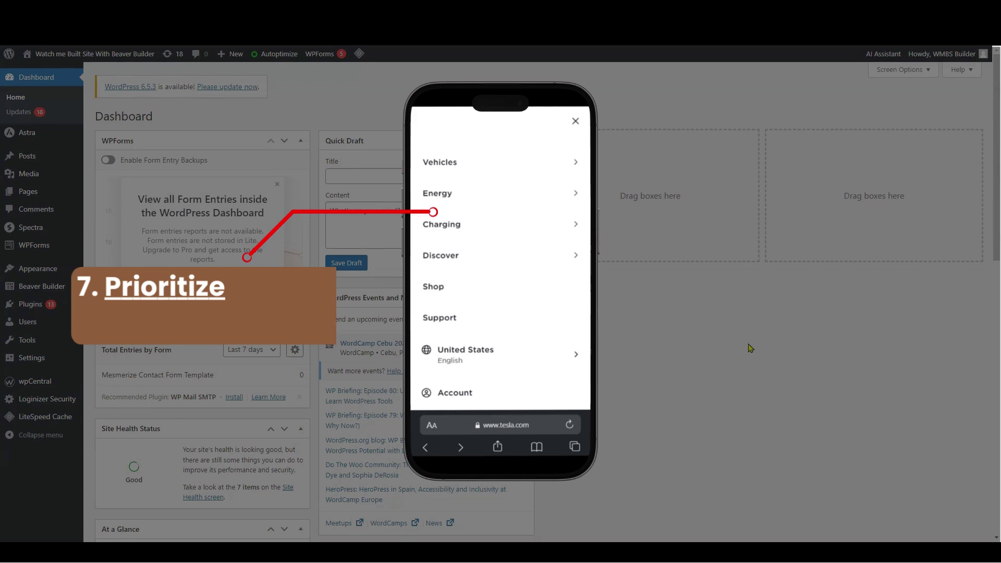
mouse_move(22, 196)
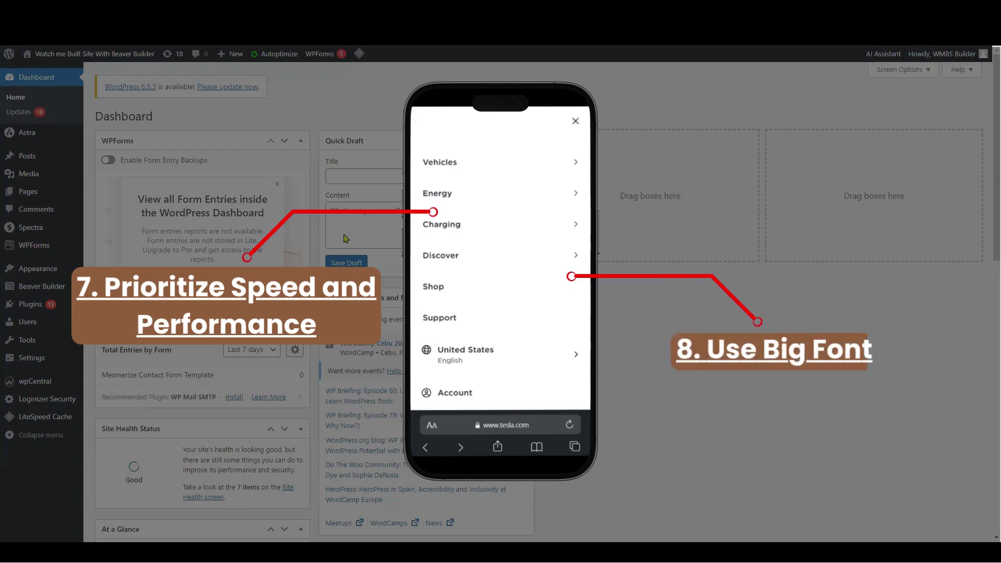
mouse_move(22, 197)
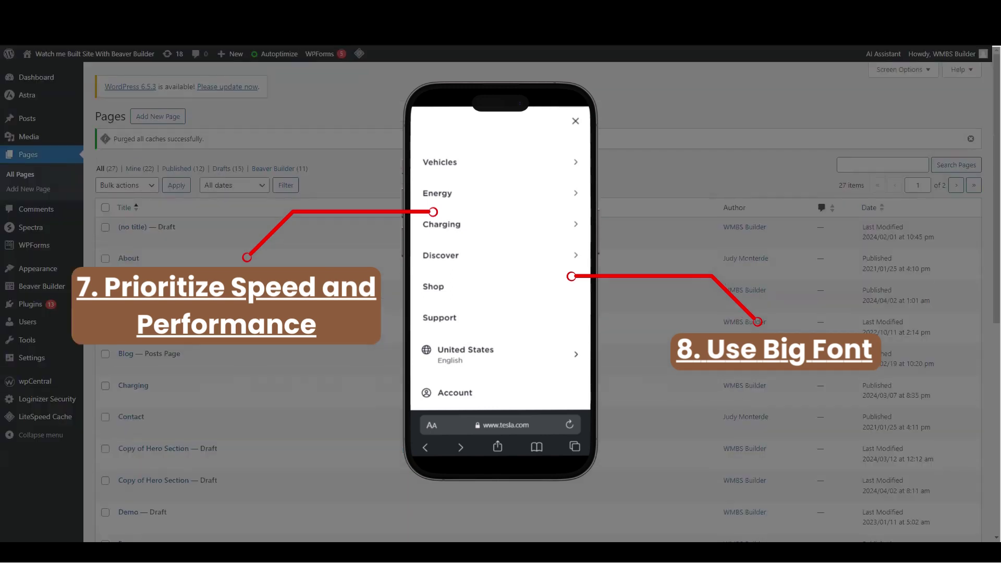
scroll(501, 313, "down", 6)
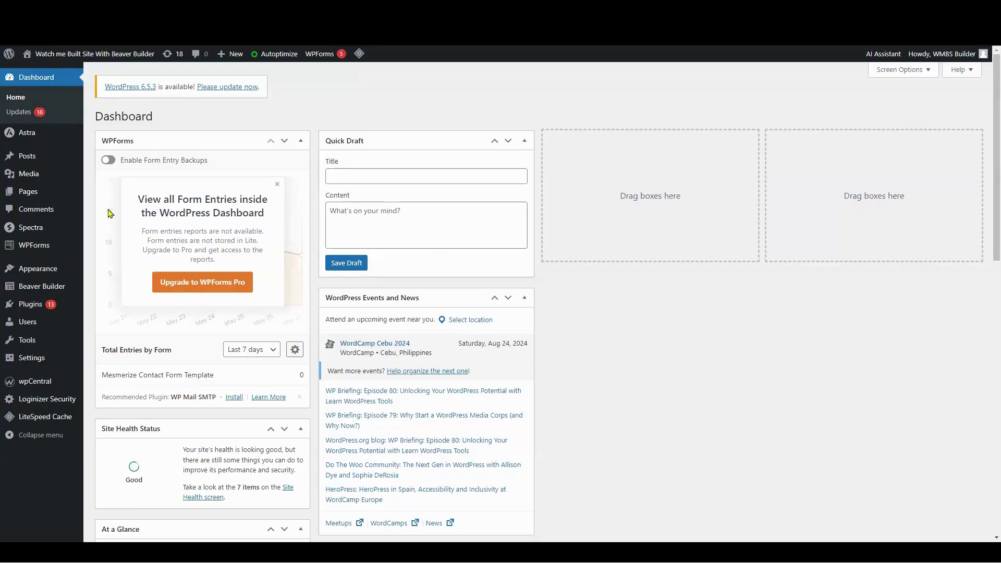
mouse_move(22, 198)
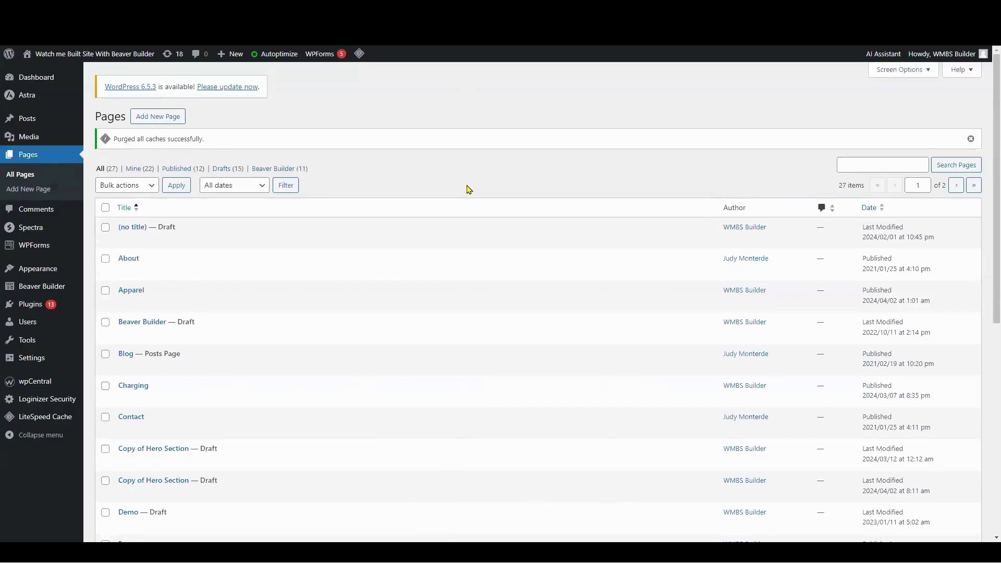
scroll(276, 293, "down", 5)
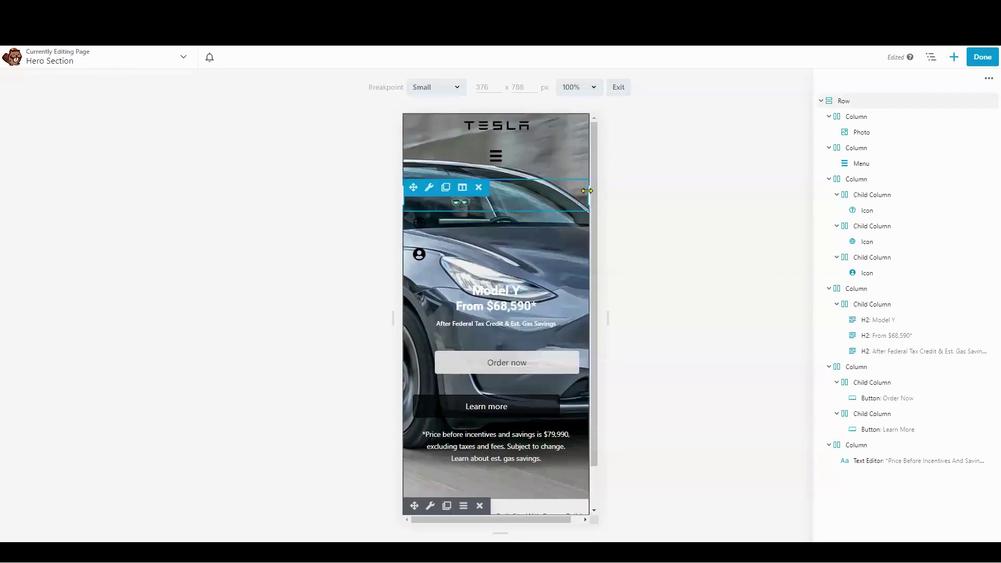
Dismiss the globe icon's settings options in the Small 376 × 788 Hero Section preview
mouse_move(462, 219)
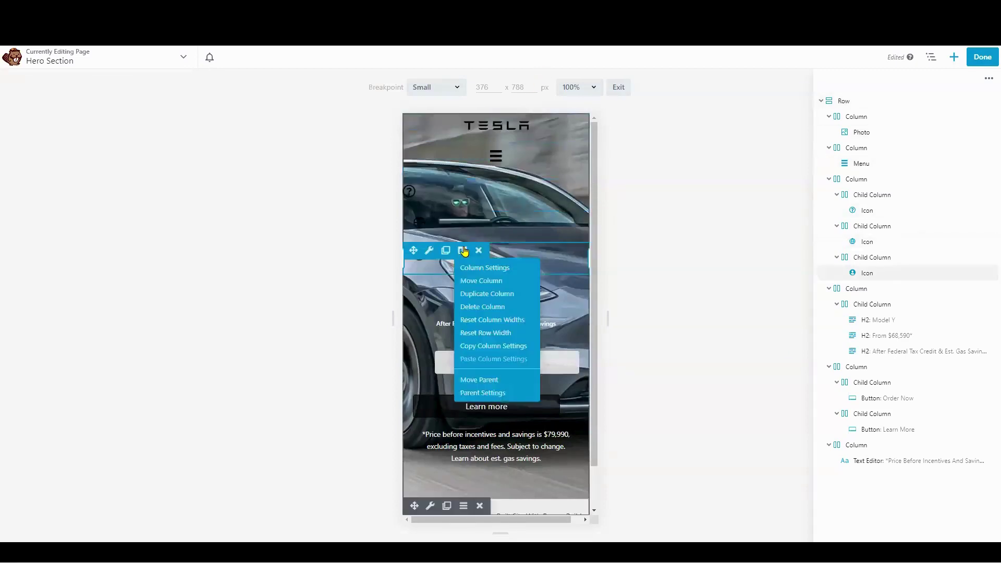
mouse_move(429, 219)
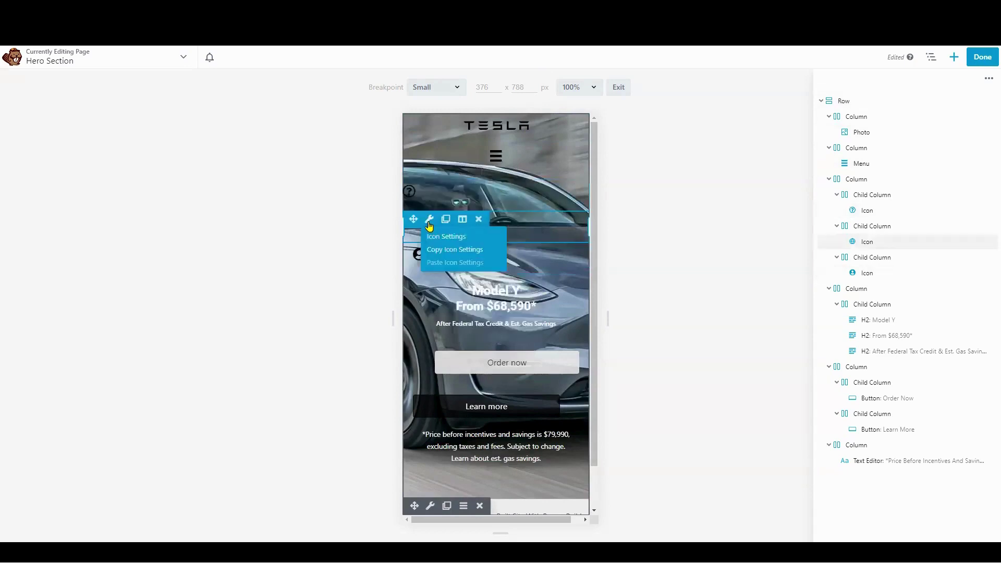
left_click(424, 250)
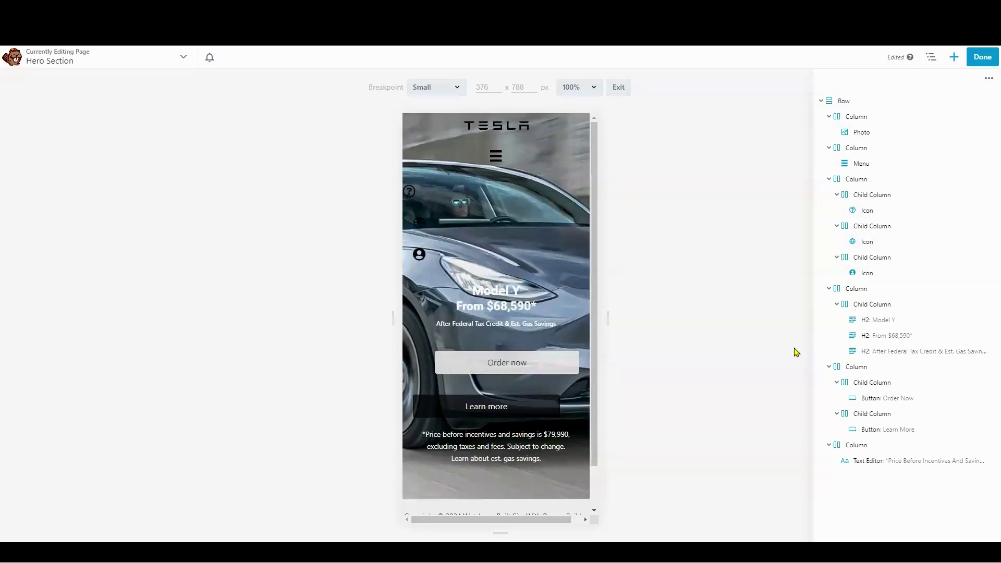
mouse_move(589, 186)
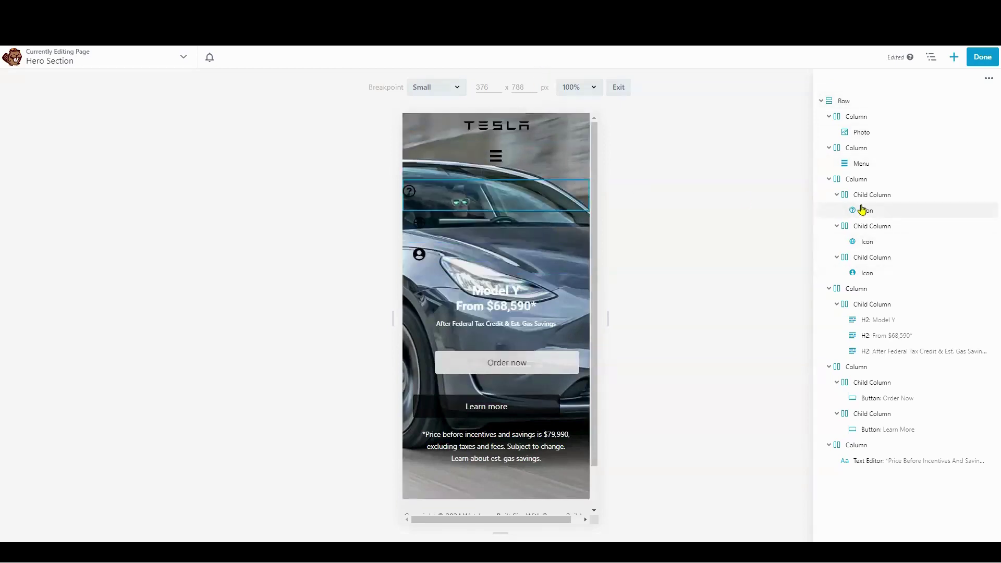
Hide the three-icon column on Medium and Small screens and save the change
left_click(856, 180)
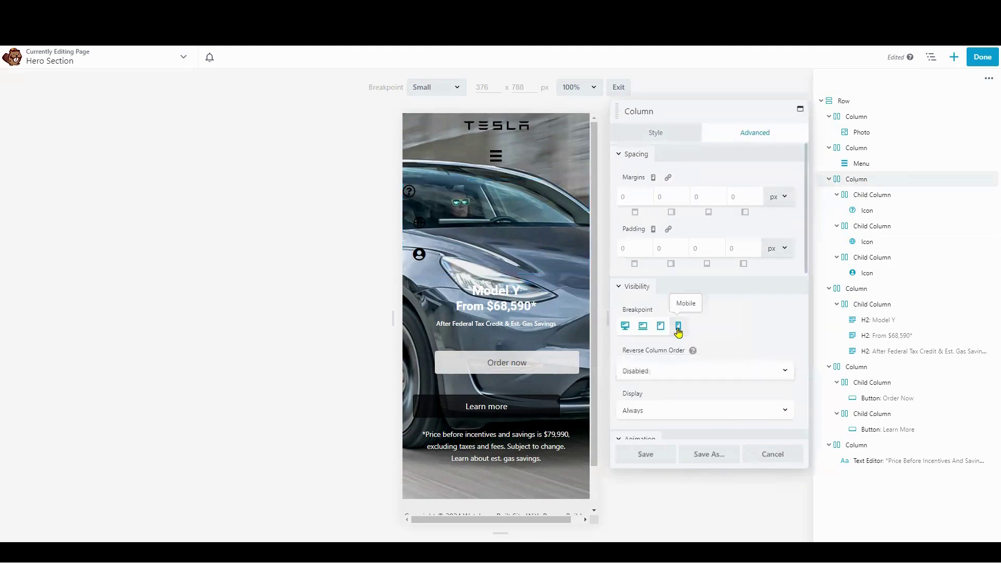
left_click(661, 332)
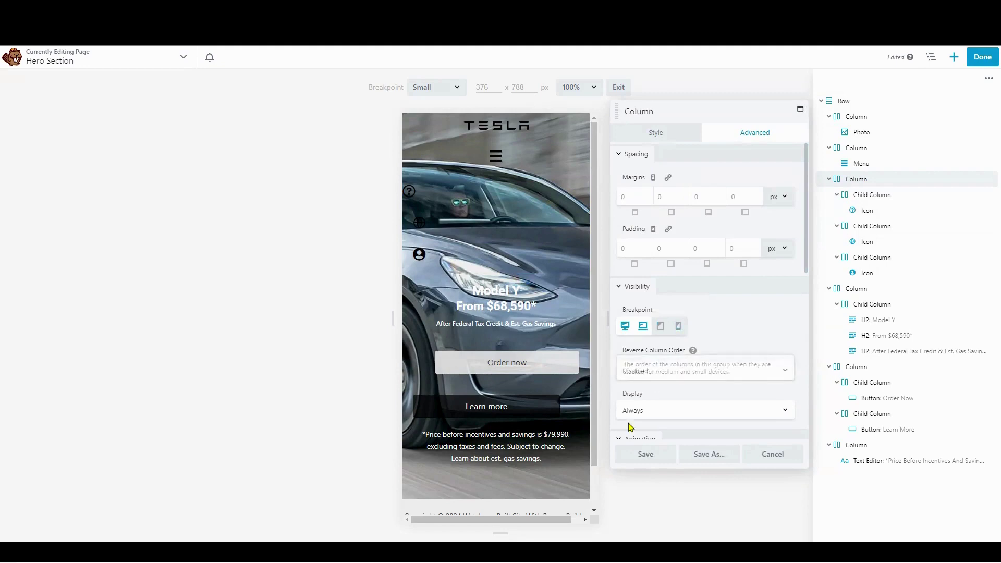
left_click(633, 458)
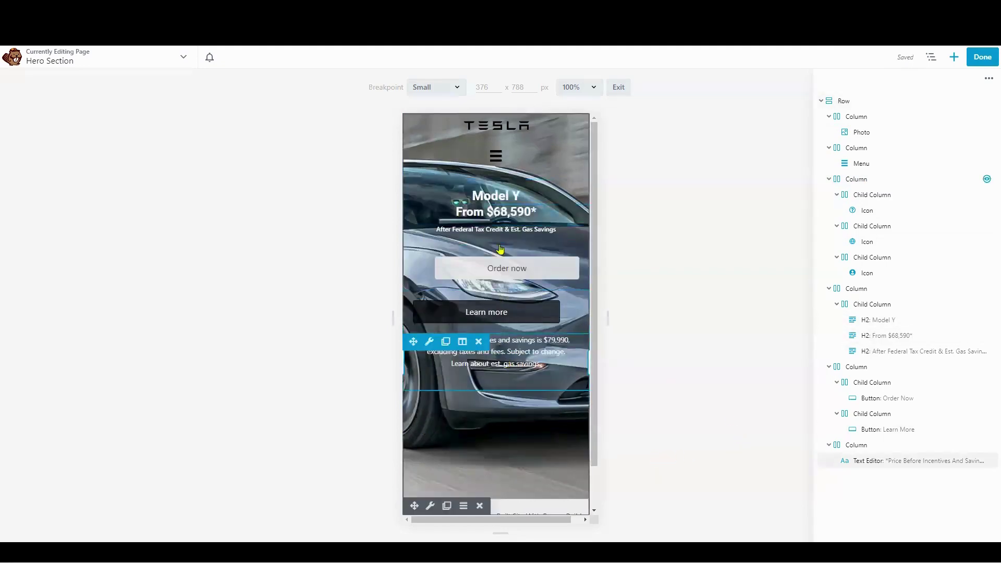
Set the TESLA logo photo's column width to 50%
left_click(861, 132)
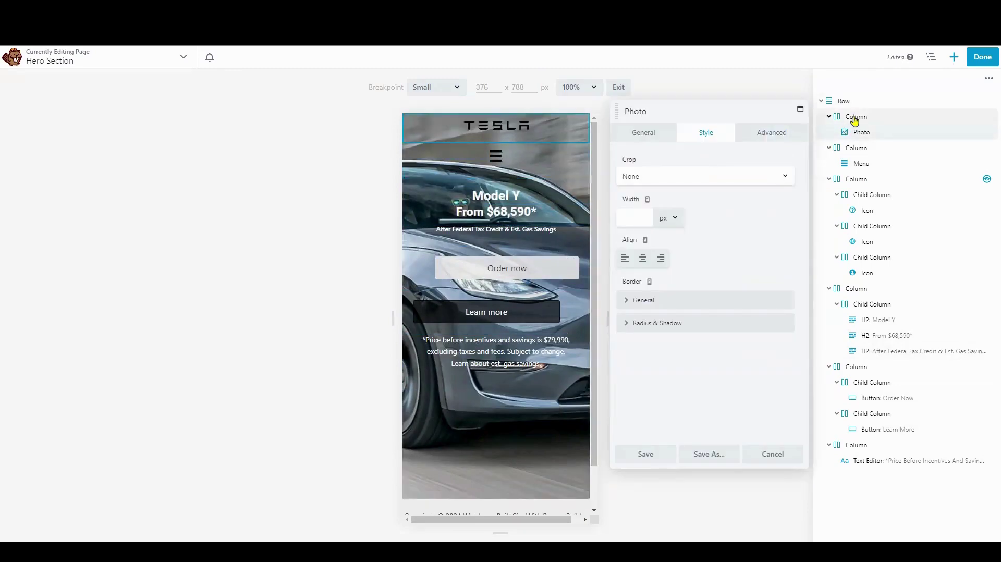
left_click(862, 117)
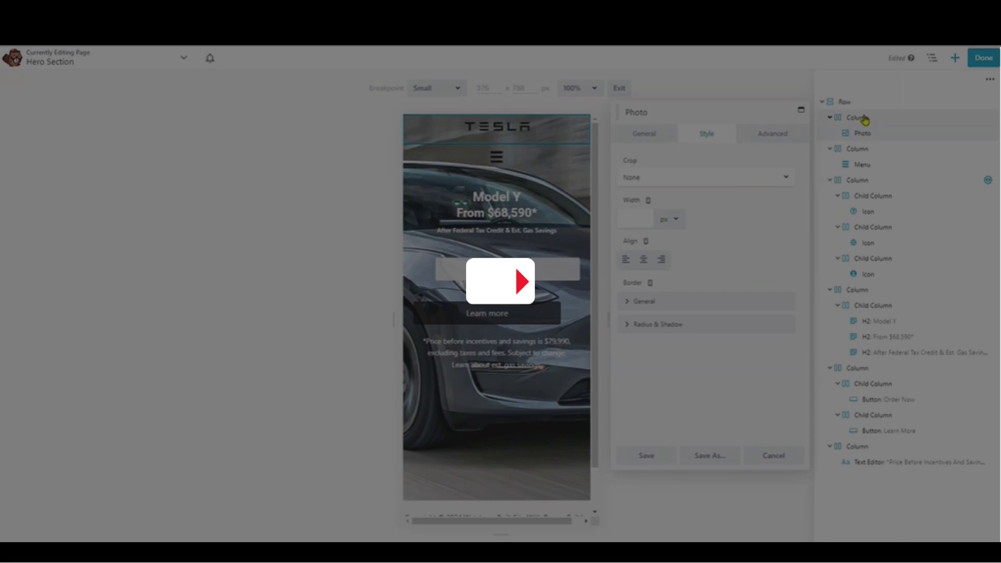
left_click(857, 118)
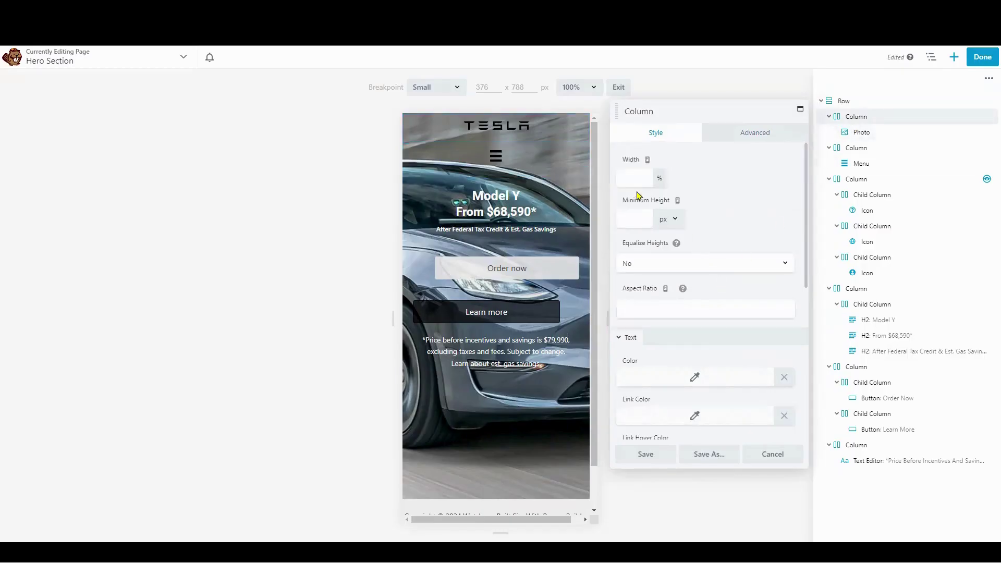
left_click(632, 178)
type("50")
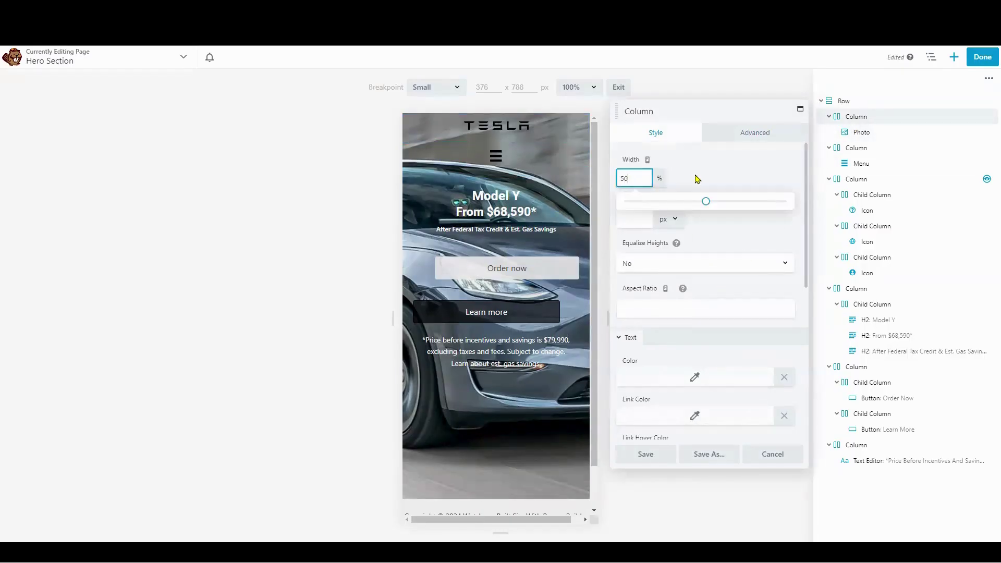
Set the menu's column width to 50% and align the Menu module right
left_click(856, 150)
left_click(637, 177)
type("50")
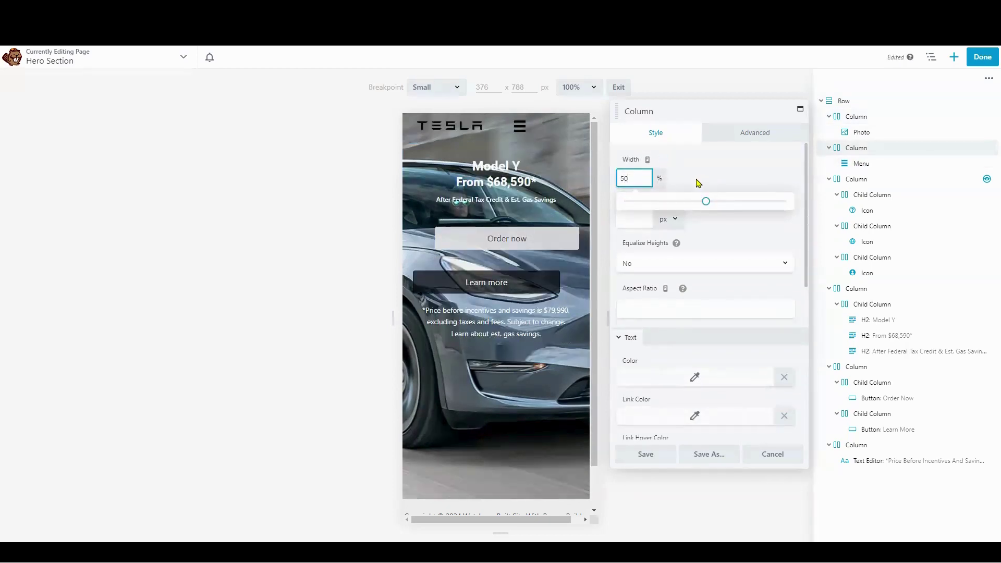
left_click(861, 163)
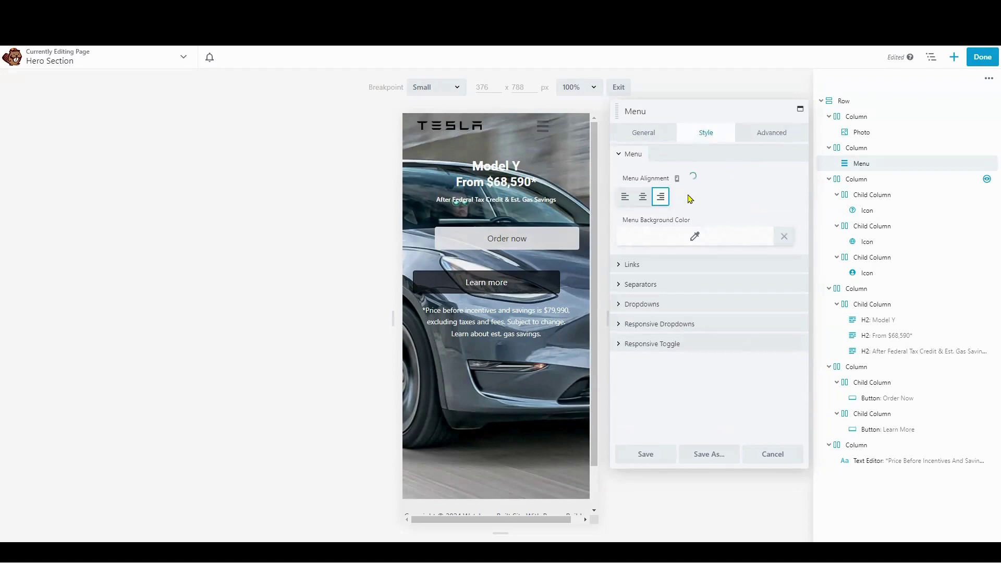
mouse_move(568, 146)
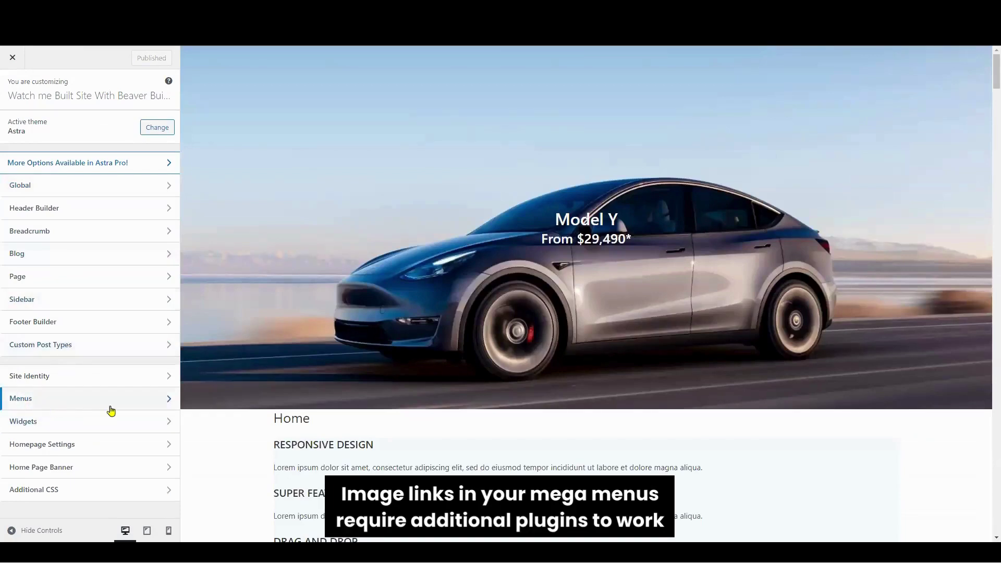
Add new pages such as Solar Panel to the Tesla Menu in the Customizer
left_click(111, 408)
left_click(160, 173)
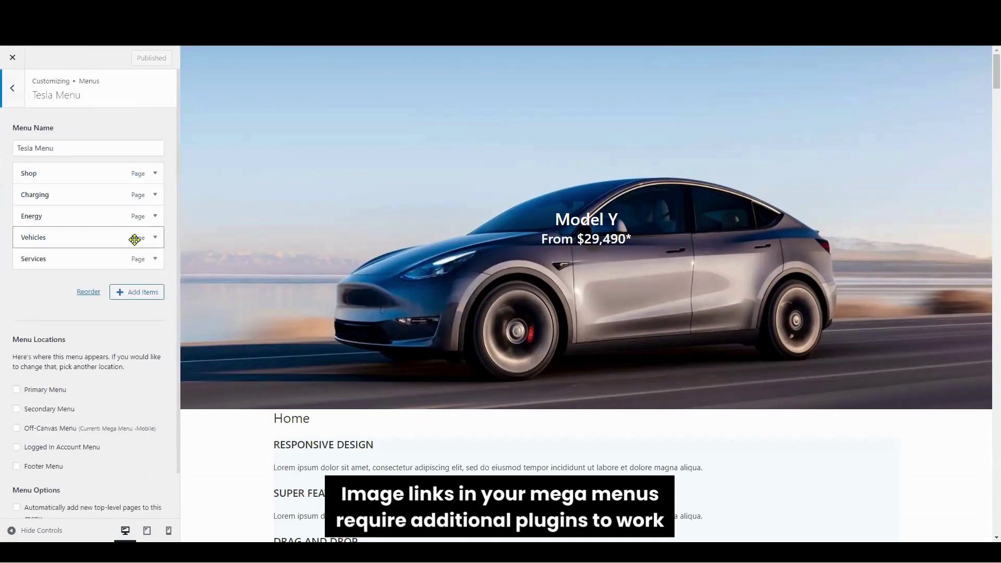
left_click(128, 295)
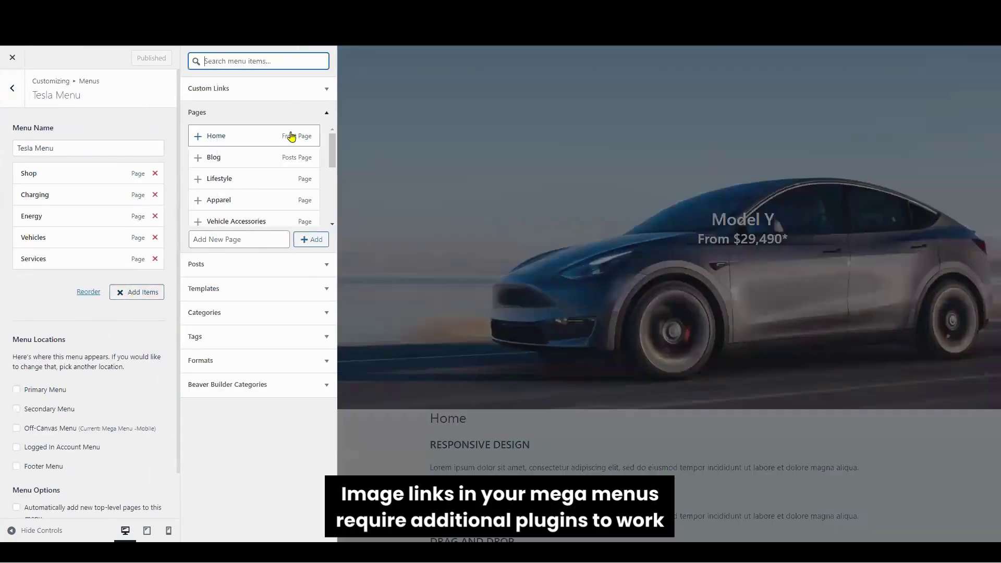
scroll(250, 172, "down", 3)
scroll(245, 189, "up", 2)
scroll(244, 203, "down", 3)
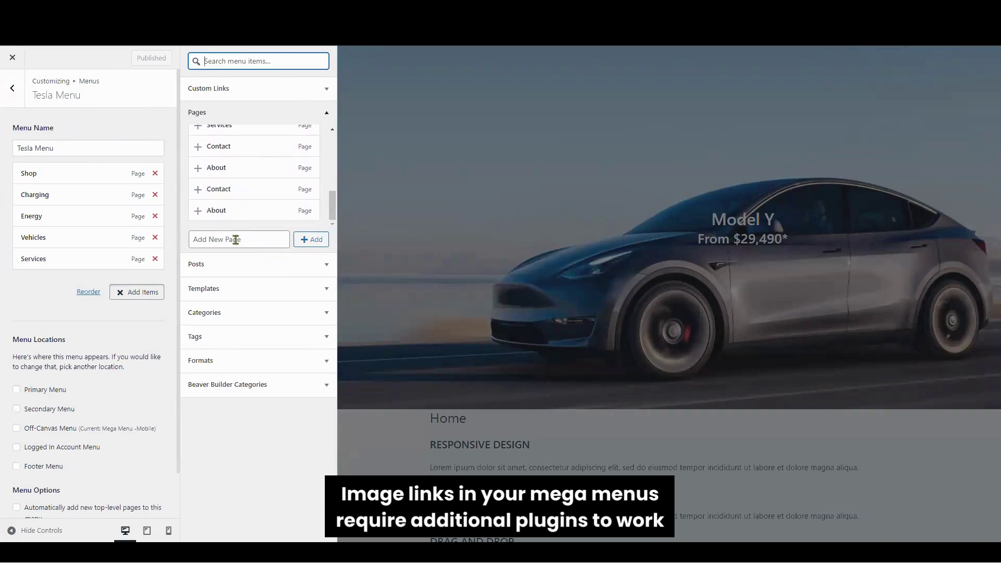
left_click(236, 237)
type("Solar Panel")
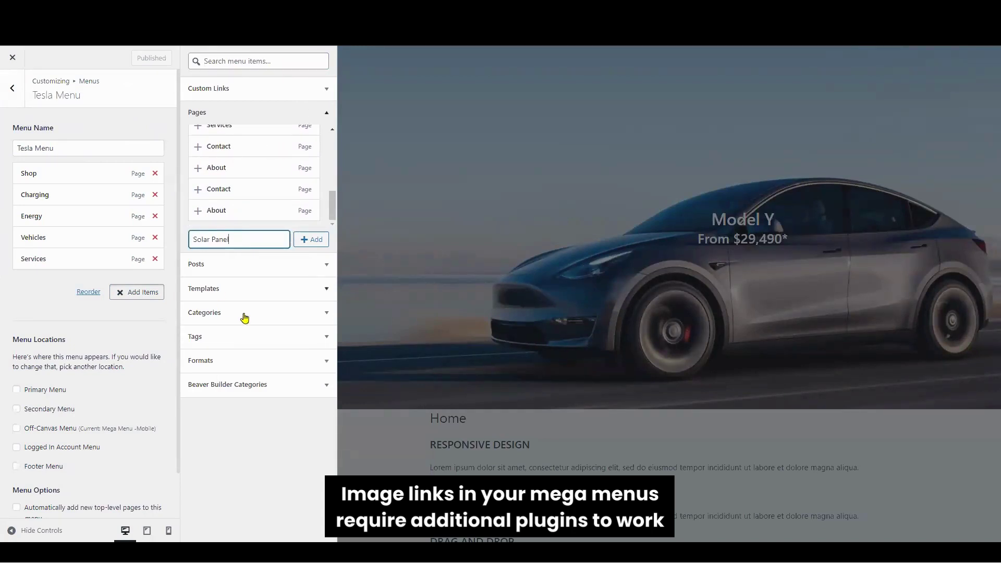
left_click(307, 240)
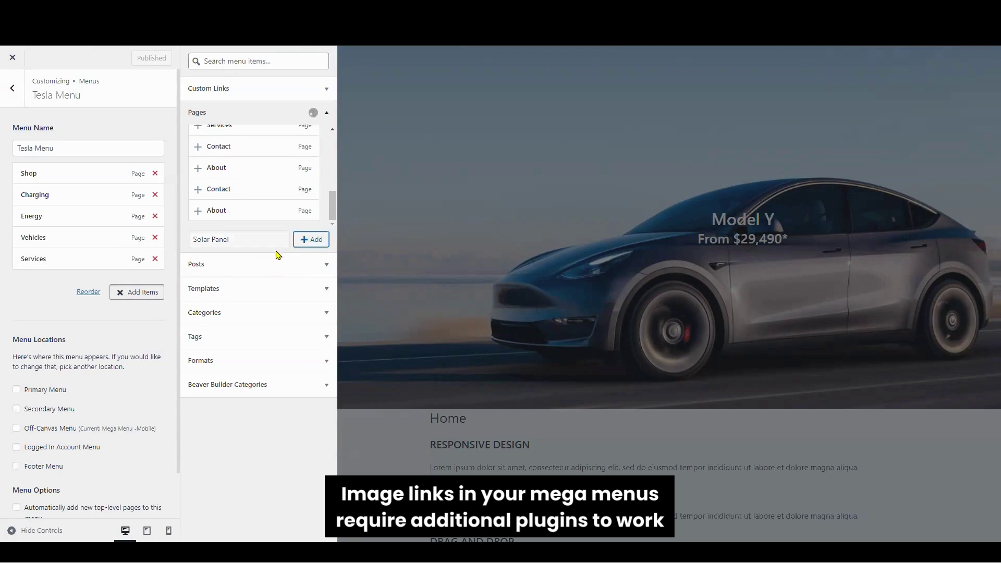
Nest Solar Panel, Solar Roof, Power Wall and Mega Pack under Energy, then publish
left_click_drag(62, 273, 61, 214)
left_click_drag(65, 296, 63, 232)
left_click_drag(49, 324, 49, 259)
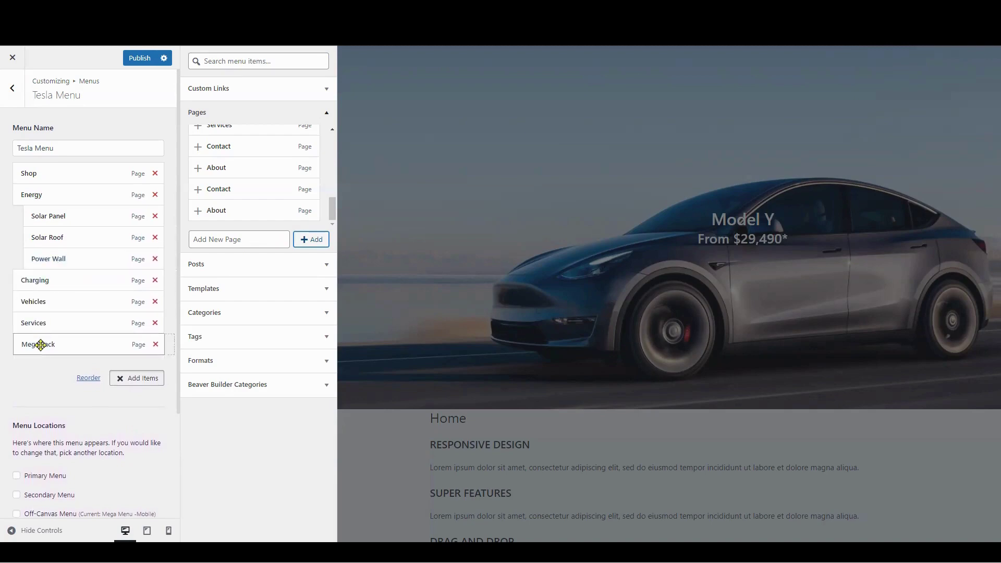
left_click_drag(40, 344, 48, 280)
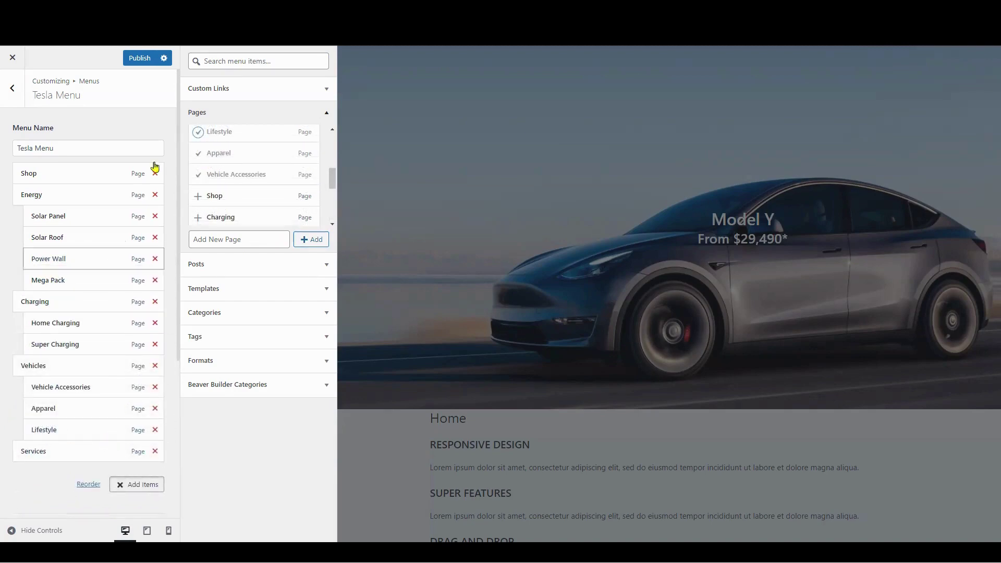
left_click(139, 57)
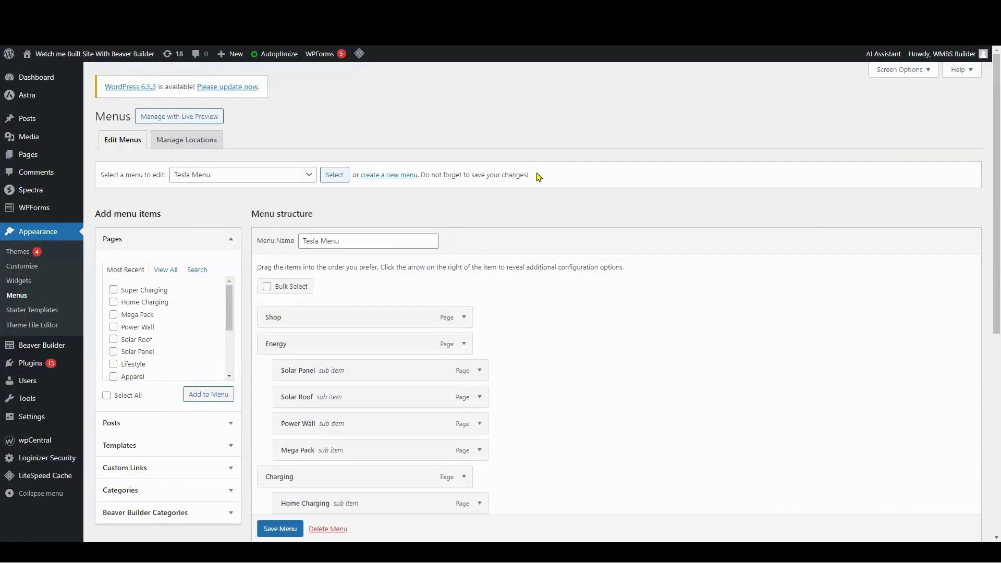
Give the Energy menu item the CSS class mega-menu
scroll(480, 338, "down", 7)
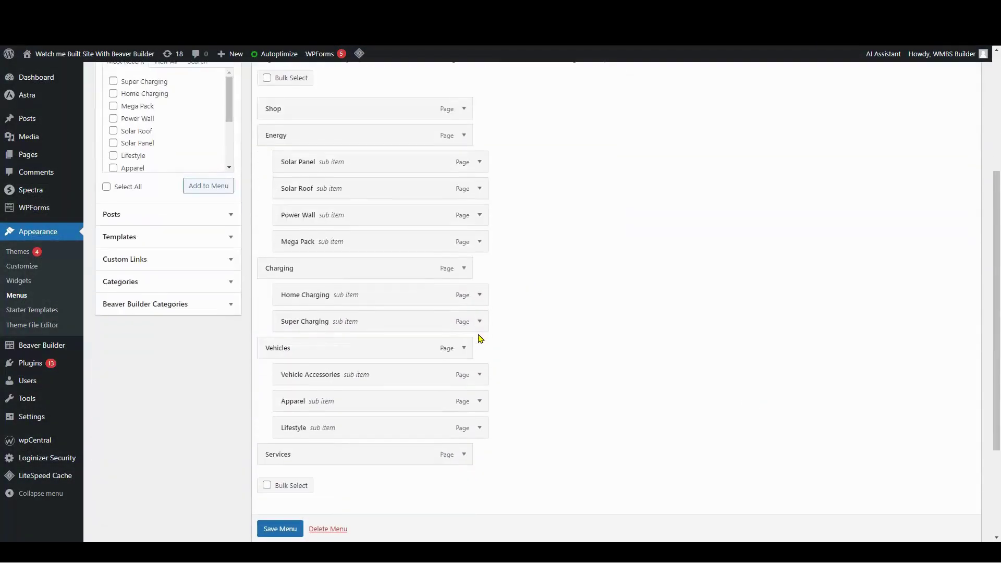
scroll(480, 338, "up", 5)
scroll(481, 338, "up", 2)
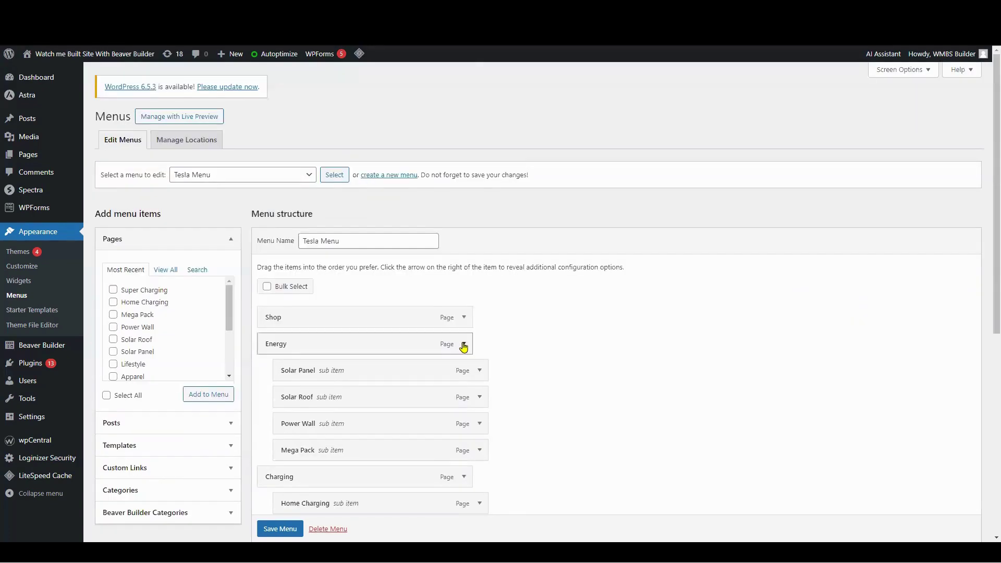
left_click(464, 343)
left_click(316, 410)
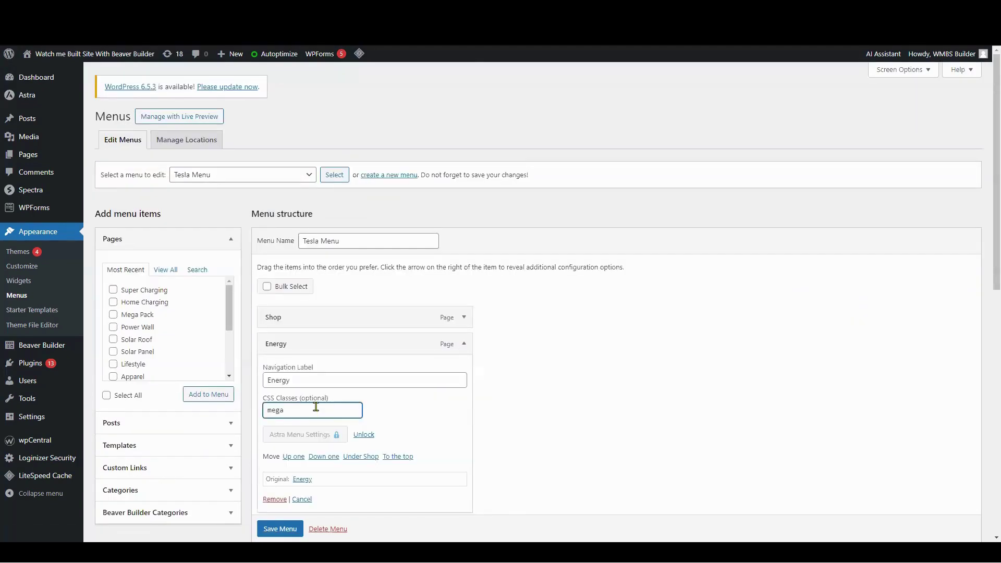
scroll(351, 460, "down", 2)
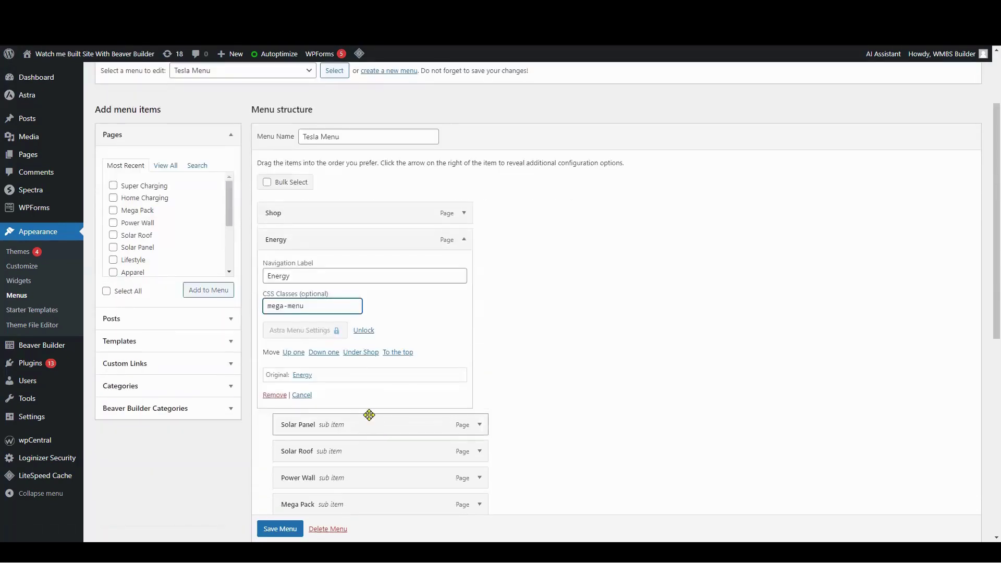
key("ctrl+a")
key("ctrl+c")
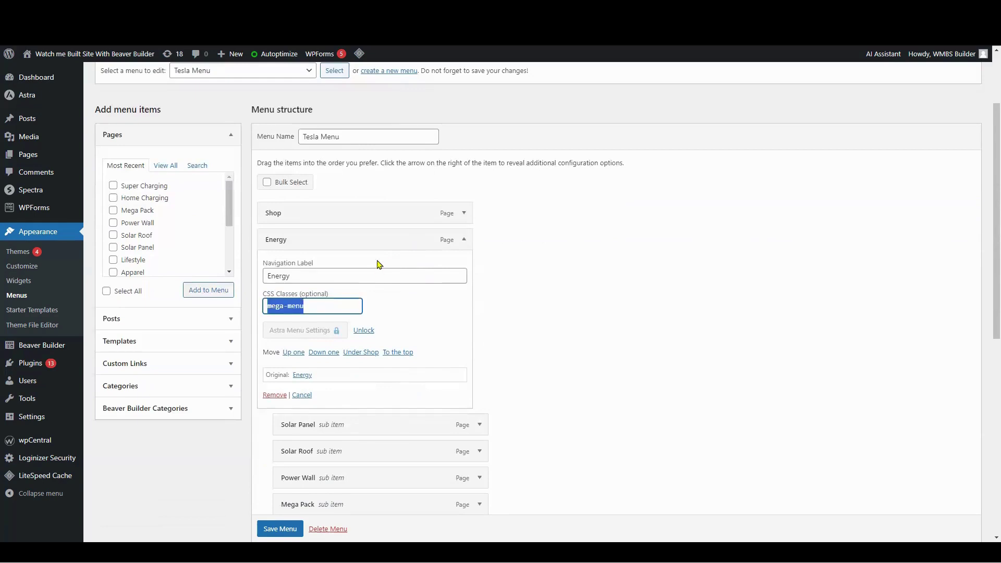
left_click(385, 263)
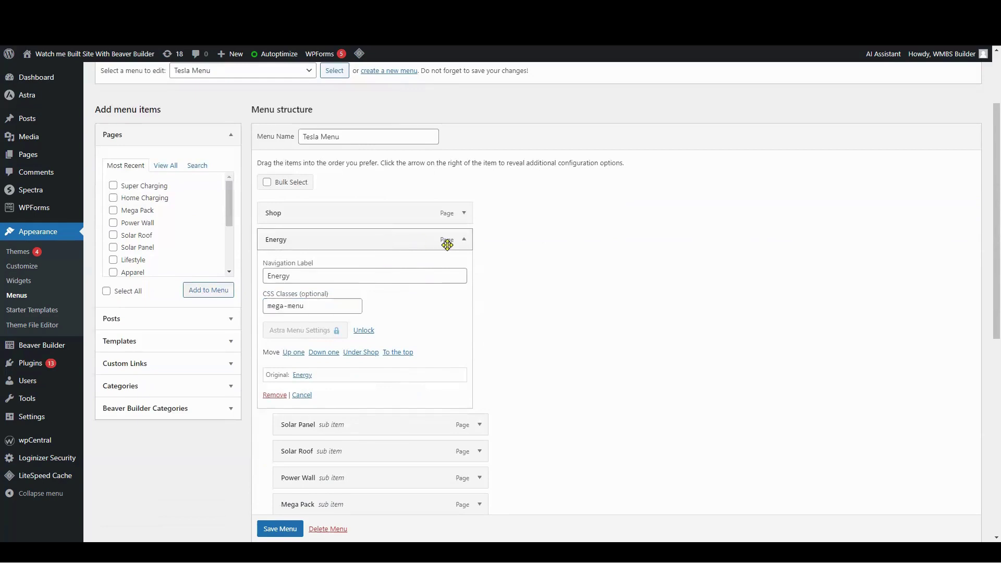
left_click(463, 240)
Paste the mega-menu CSS class onto the Charging and Vehicles items
scroll(424, 324, "down", 1)
left_click(464, 320)
left_click(357, 387)
key("ctrl+v")
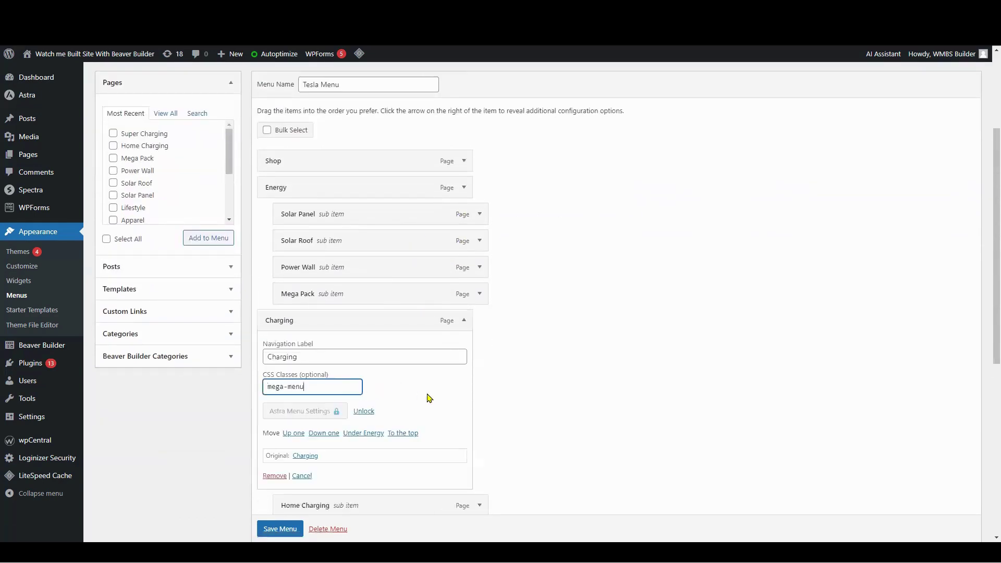
left_click(463, 320)
scroll(346, 415, "down", 2)
left_click(463, 296)
left_click(357, 361)
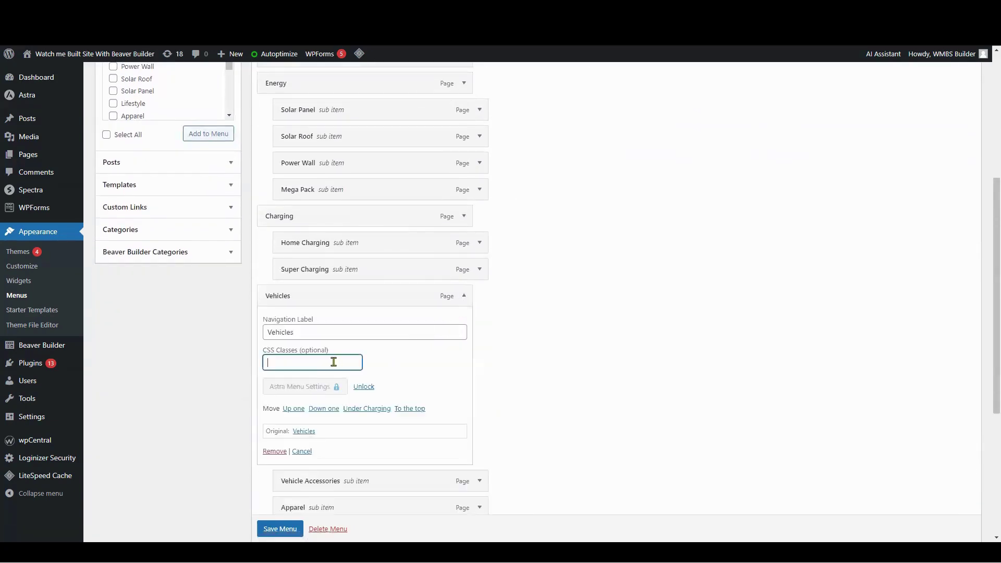
key("ctrl+v")
left_click(463, 296)
Save the Tesla Menu changes
scroll(463, 297, "down", 1)
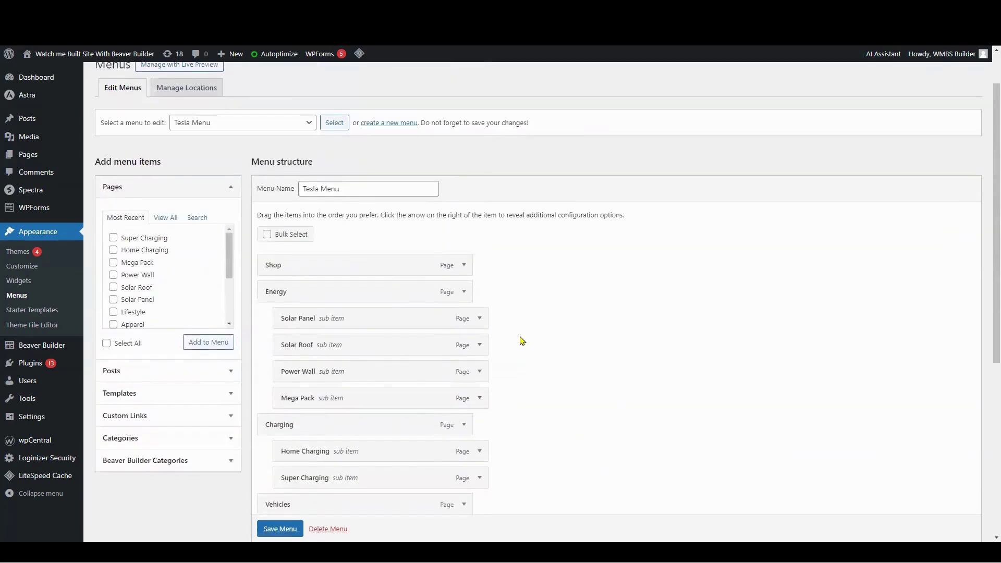
scroll(518, 340, "down", 1)
left_click(275, 485)
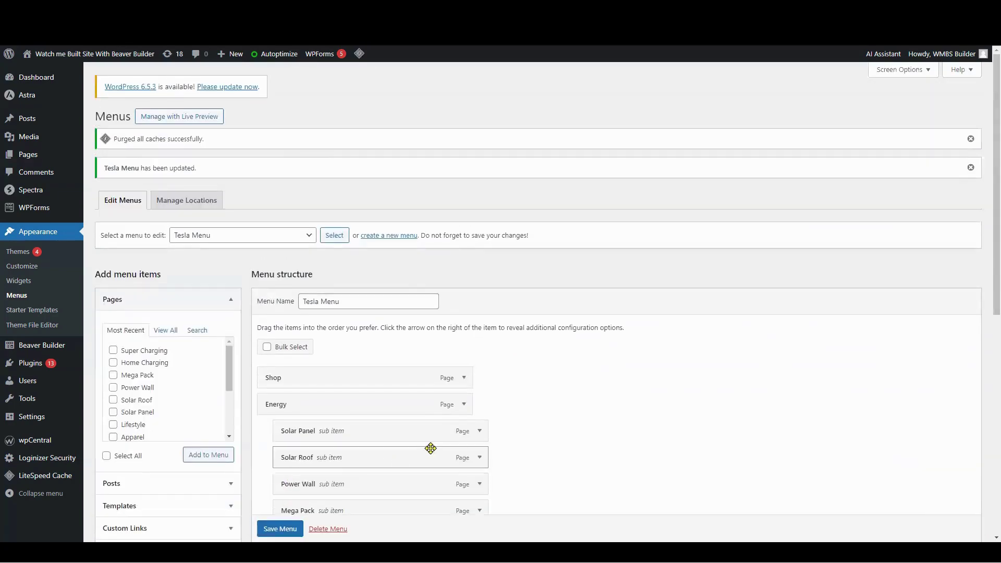
scroll(432, 448, "down", 7)
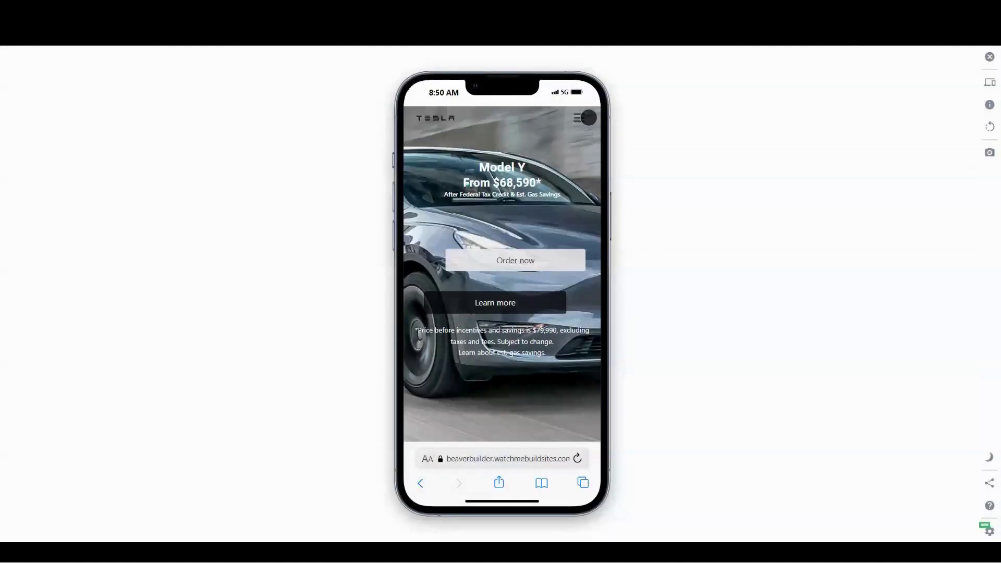
Open the phone navigation menu and expand the Energy submenu
left_click(581, 118)
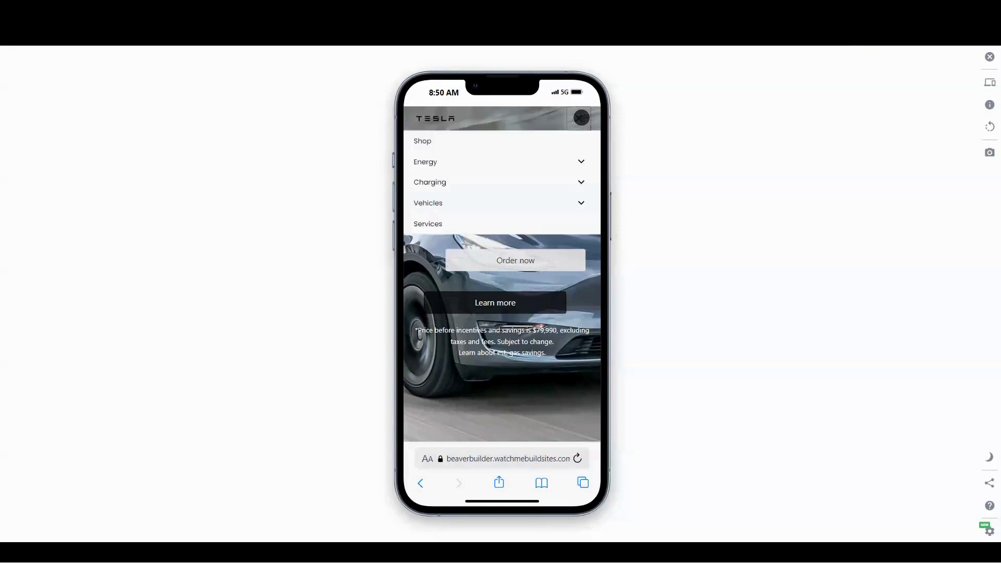
left_click(581, 118)
left_click(580, 118)
left_click(583, 161)
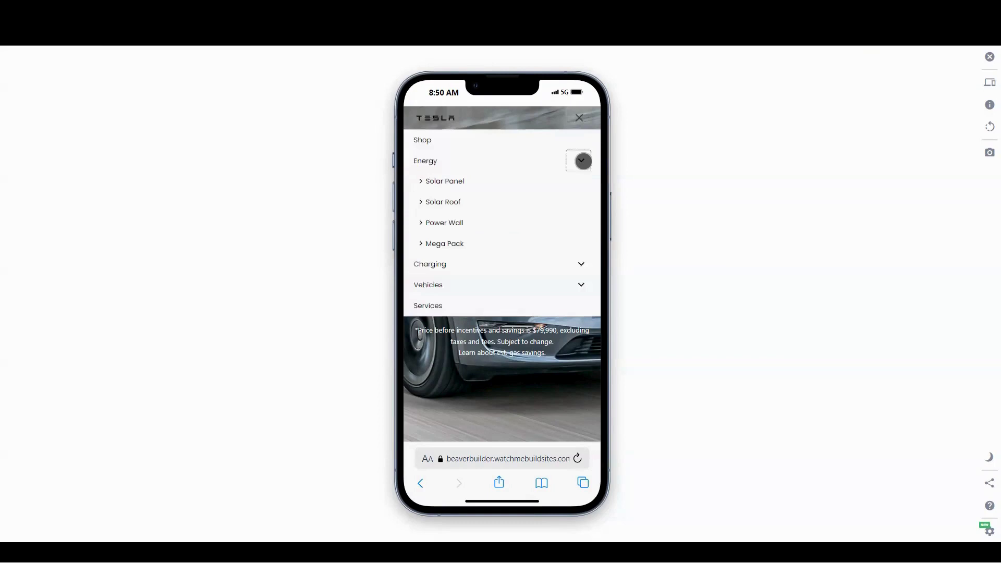
left_click(579, 119)
left_click(578, 119)
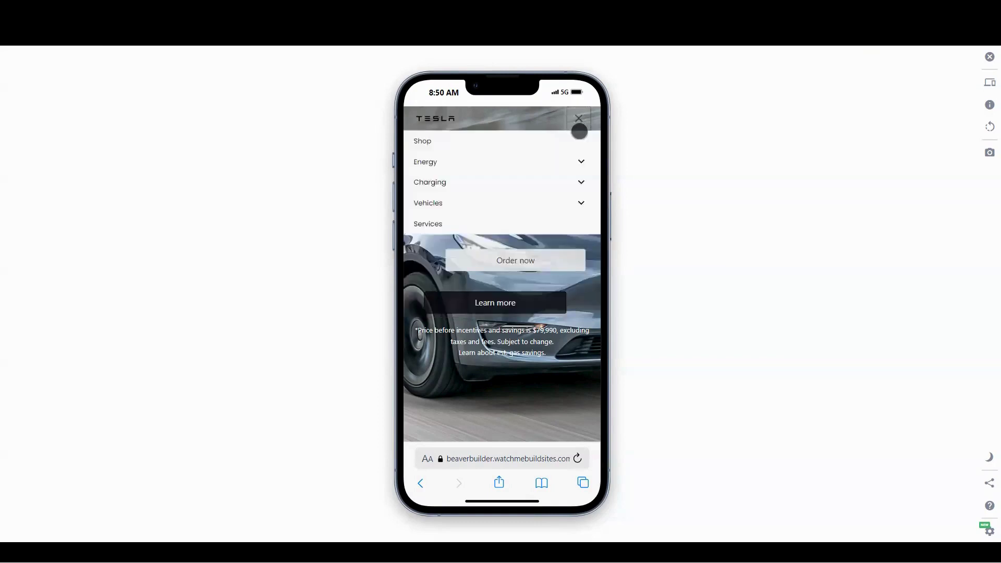
Test the Charging and Vehicles submenus, then reopen the menu with Energy expanded
left_click(581, 182)
left_click(581, 182)
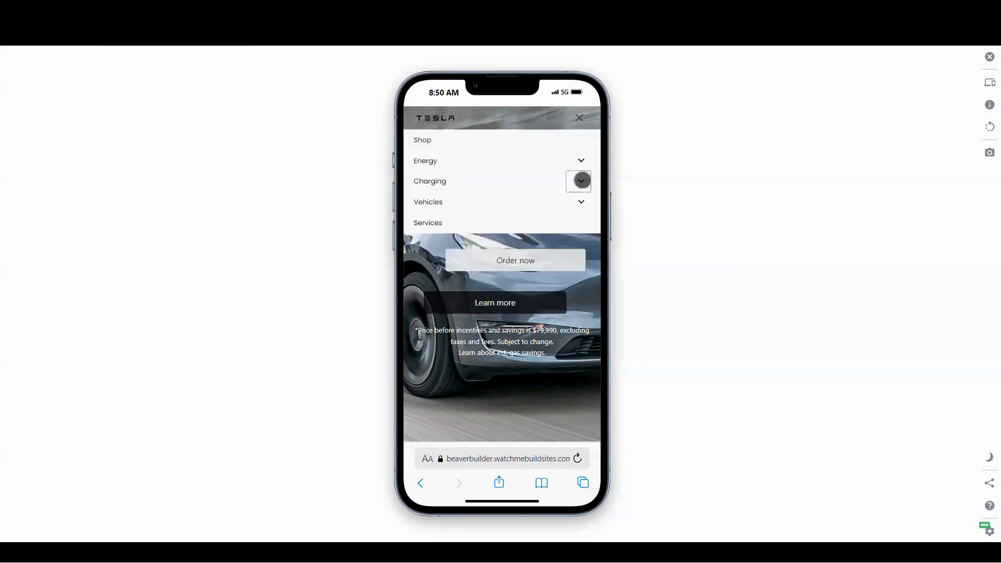
left_click(581, 201)
left_click(581, 201)
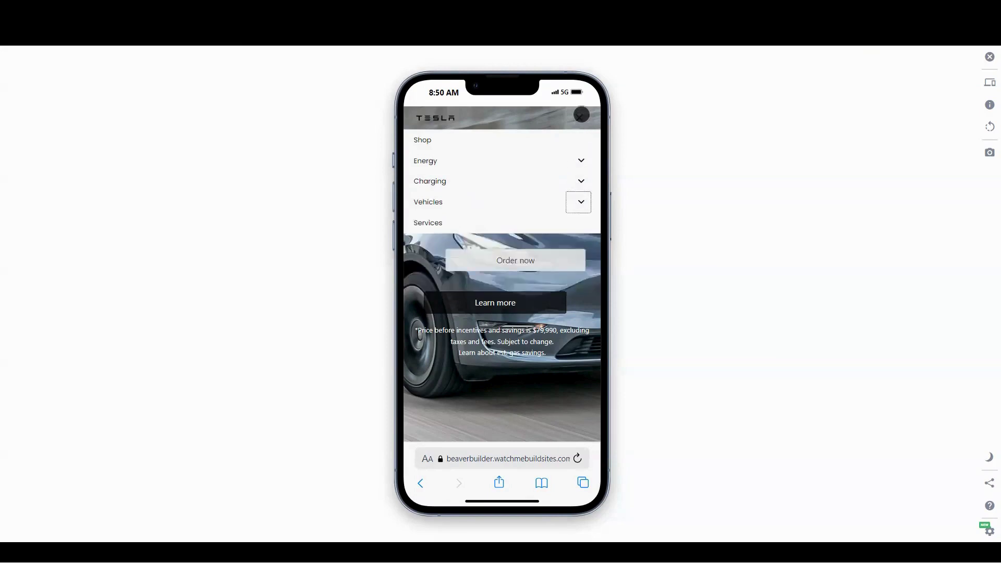
left_click(580, 117)
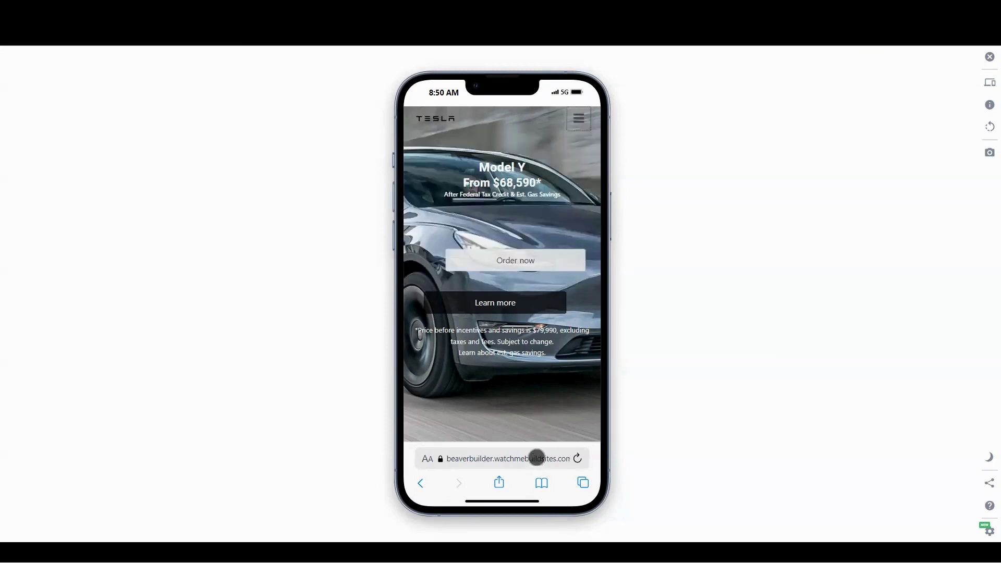
left_click(573, 128)
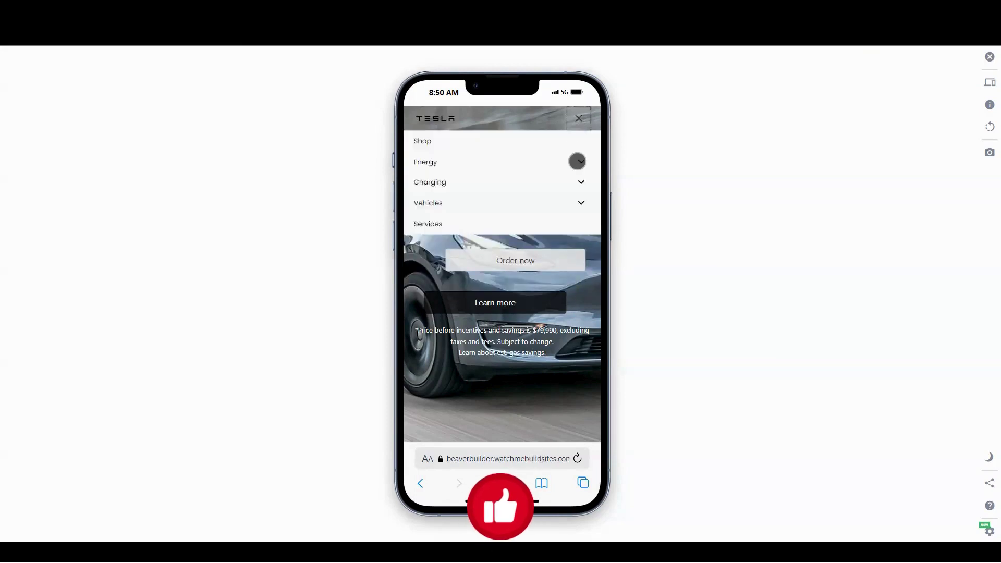
left_click(577, 161)
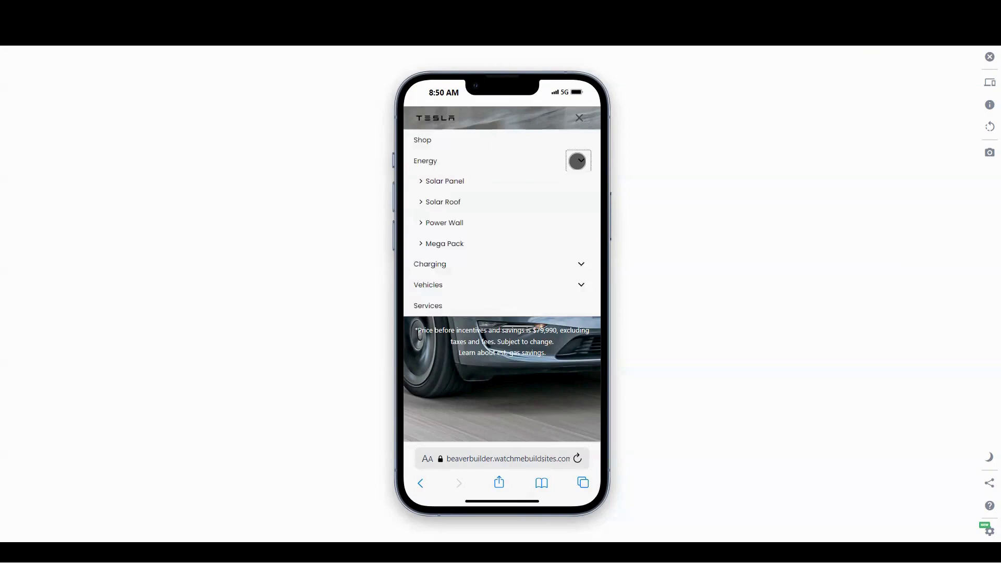